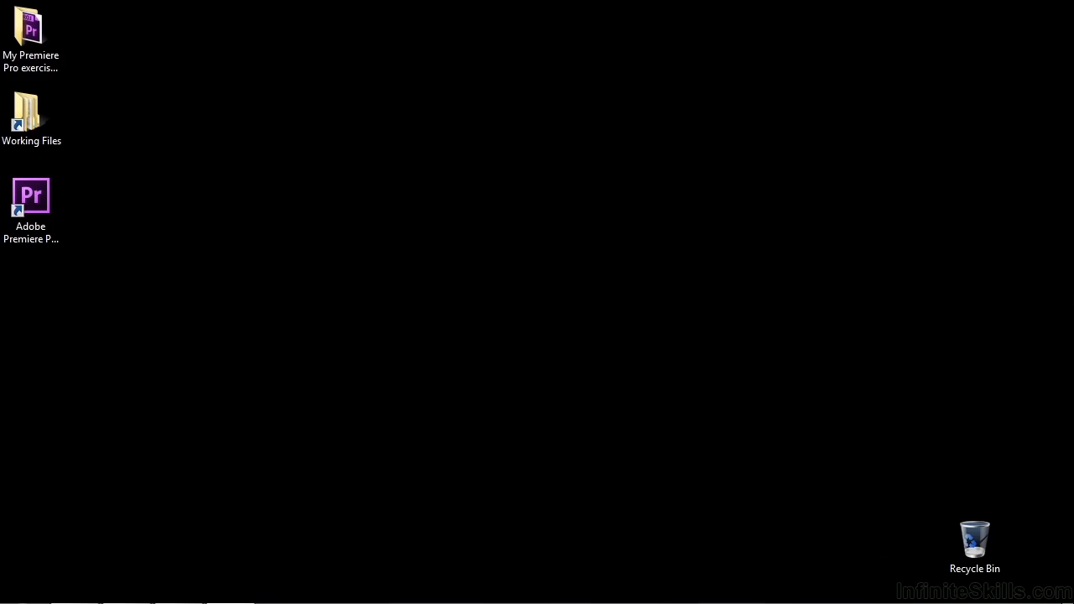
# Launch Adobe Premiere Pro and start a new project located in the desktop folder "My Premiere Pro exercise files"
pyautogui.doubleClick(55, 198)
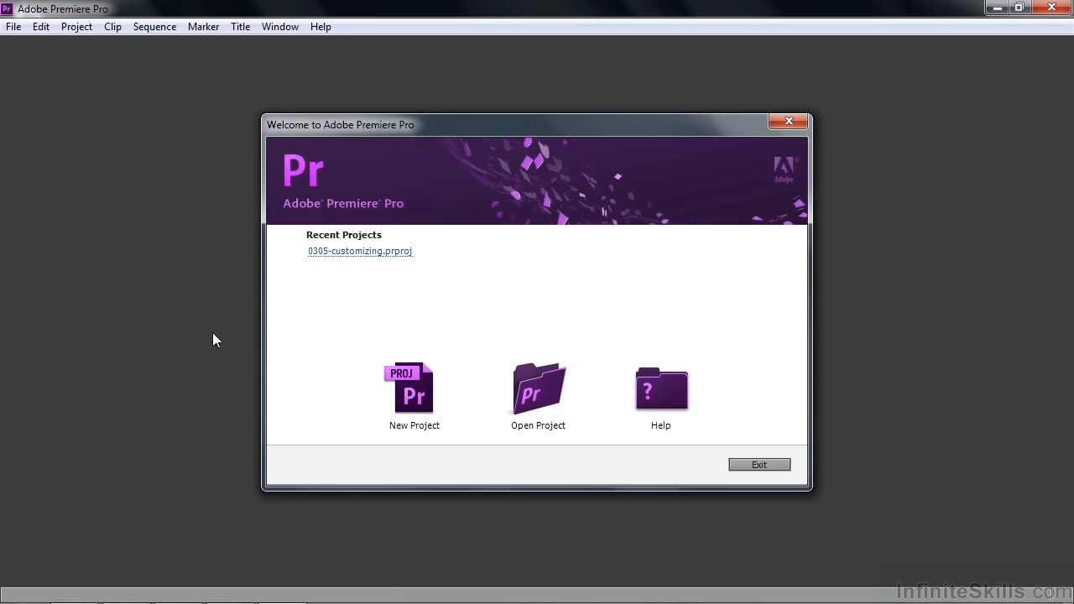
pyautogui.click(420, 395)
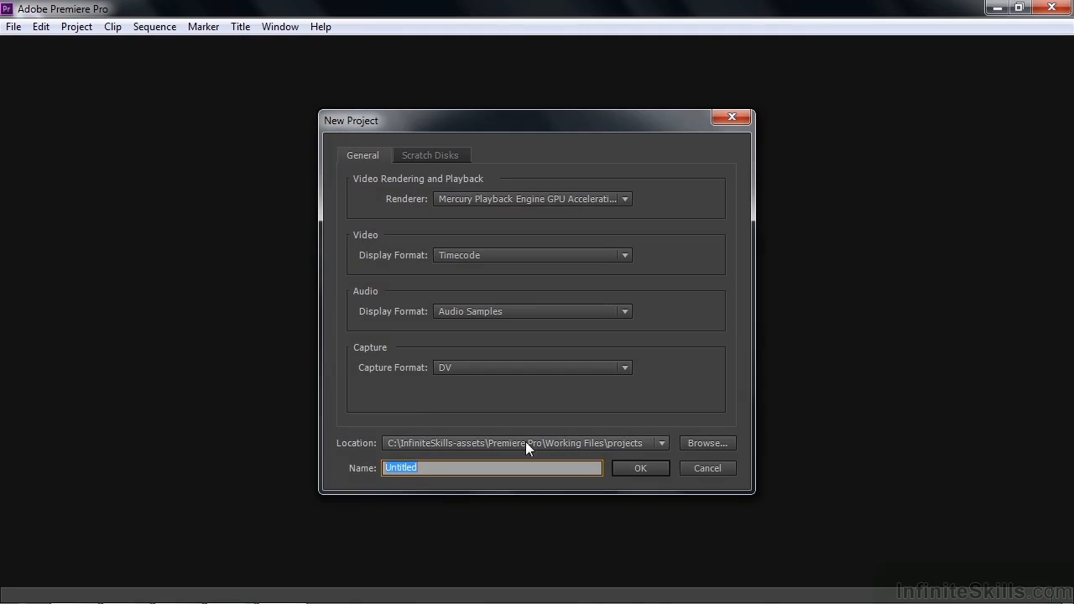
pyautogui.click(725, 445)
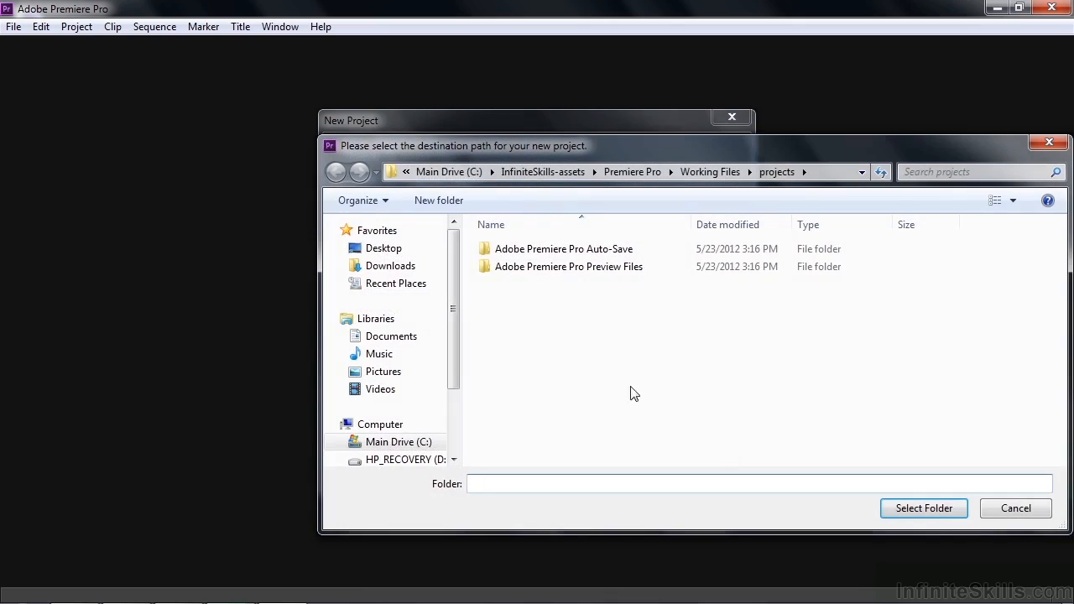
pyautogui.click(384, 249)
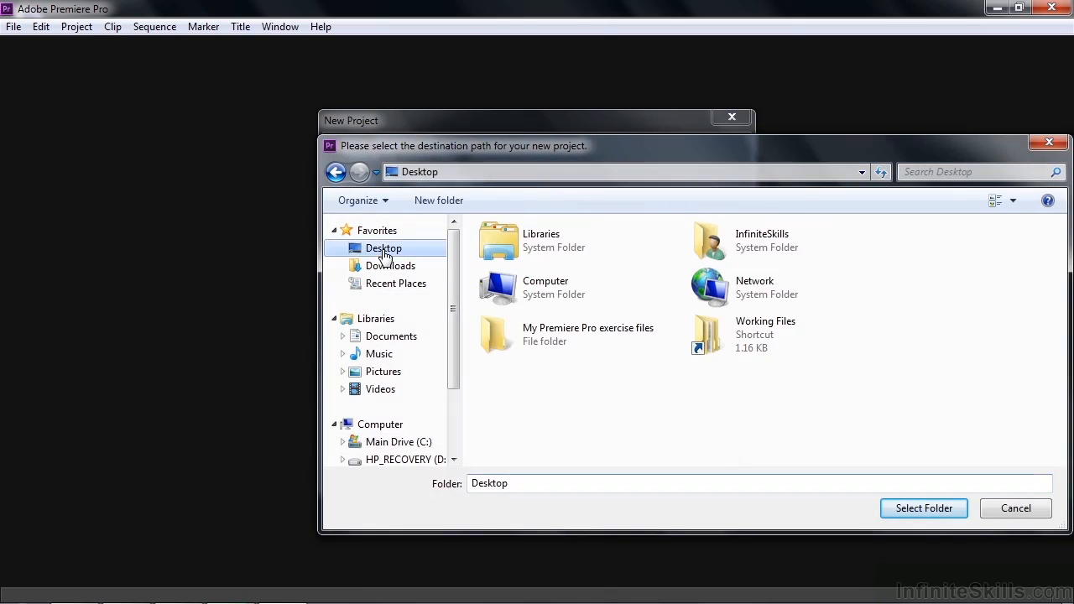
pyautogui.click(564, 335)
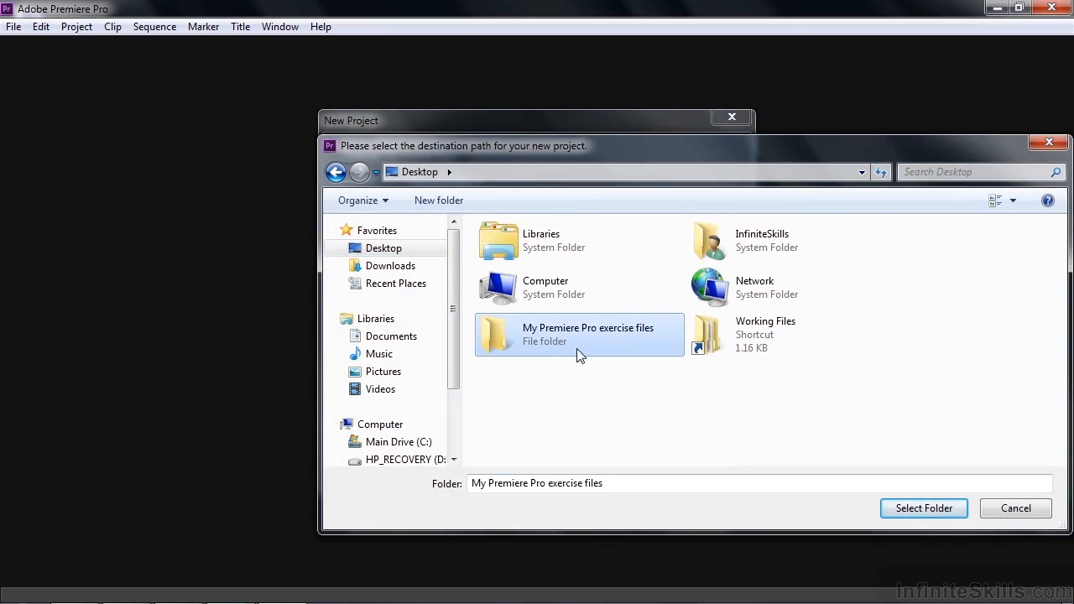
pyautogui.click(907, 510)
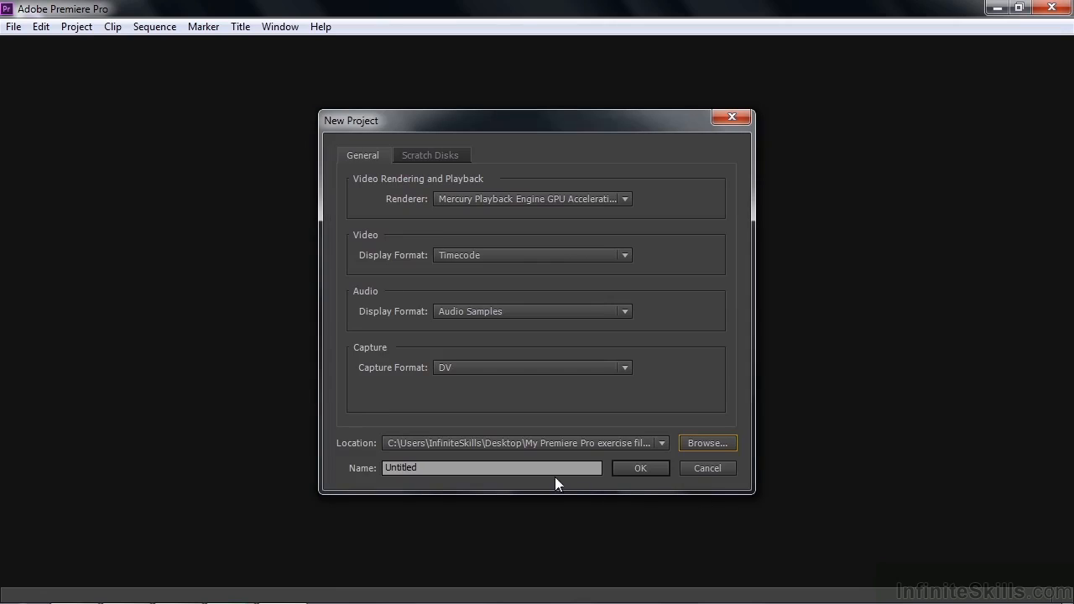
# Name the project "importing media" and create it without making a new sequence
pyautogui.moveTo(522, 468); pyautogui.dragTo(359, 467)
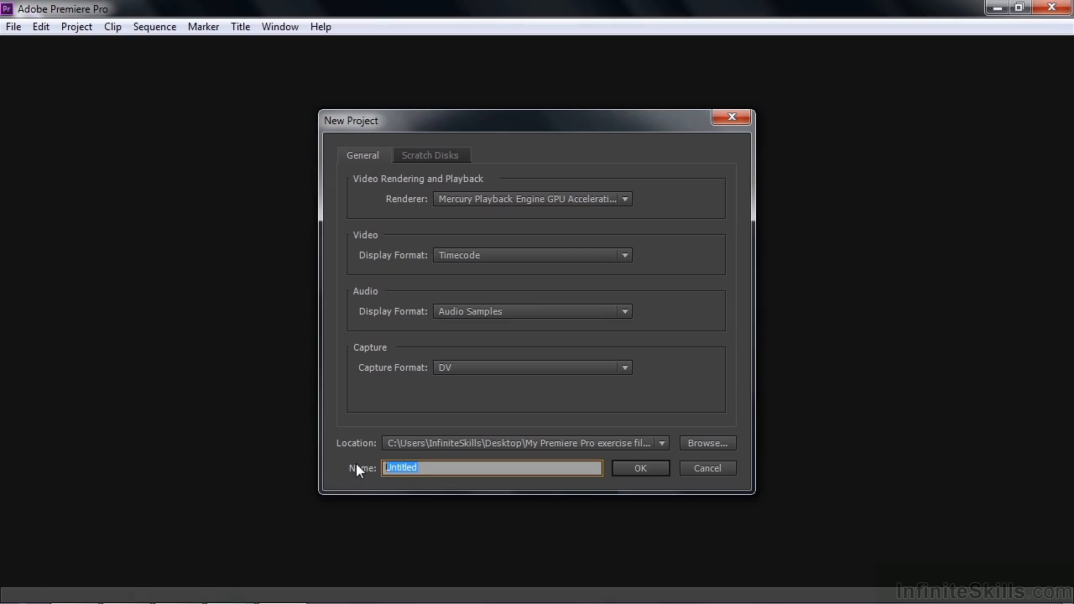
pyautogui.write('importing media')
pyautogui.click(641, 469)
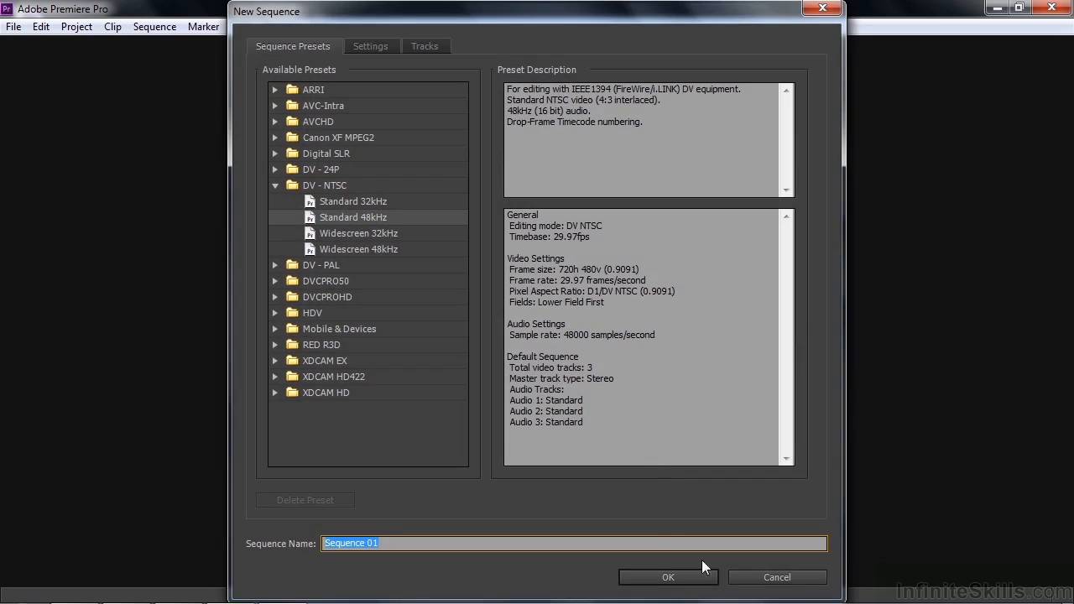
pyautogui.click(776, 578)
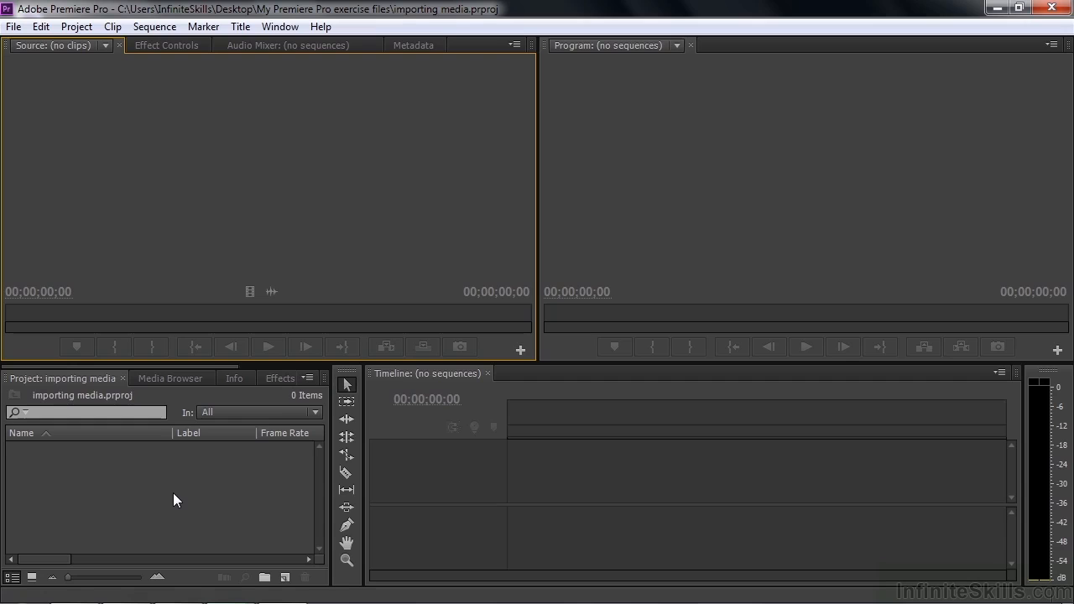
# Browse to the bike-riding folder inside Working Files in the Media Browser and preview bike-riding-1.mp4
pyautogui.click(173, 379)
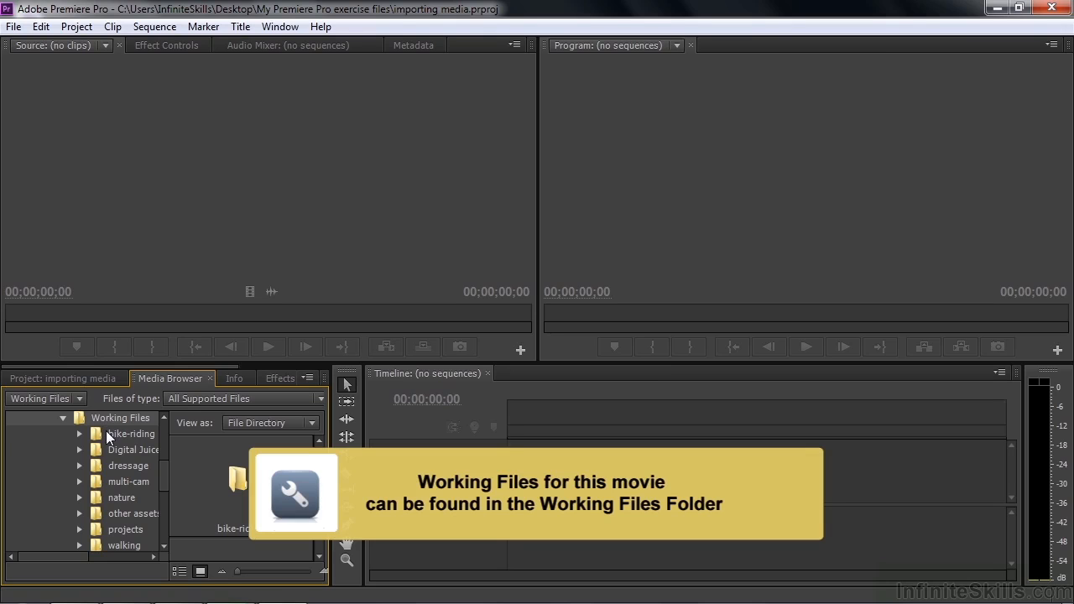
pyautogui.click(107, 431)
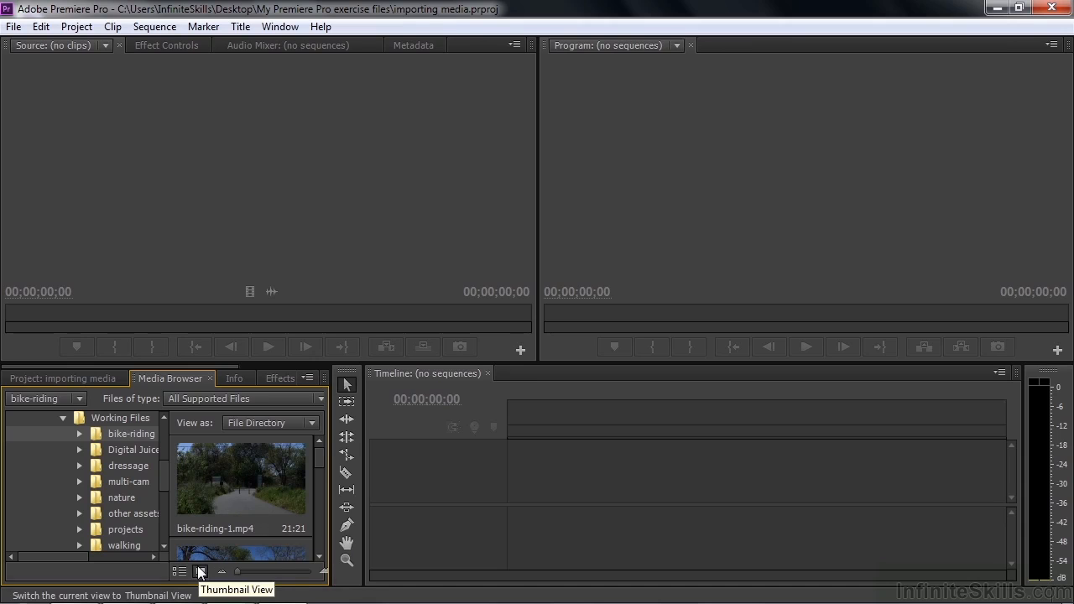
pyautogui.click(41, 378)
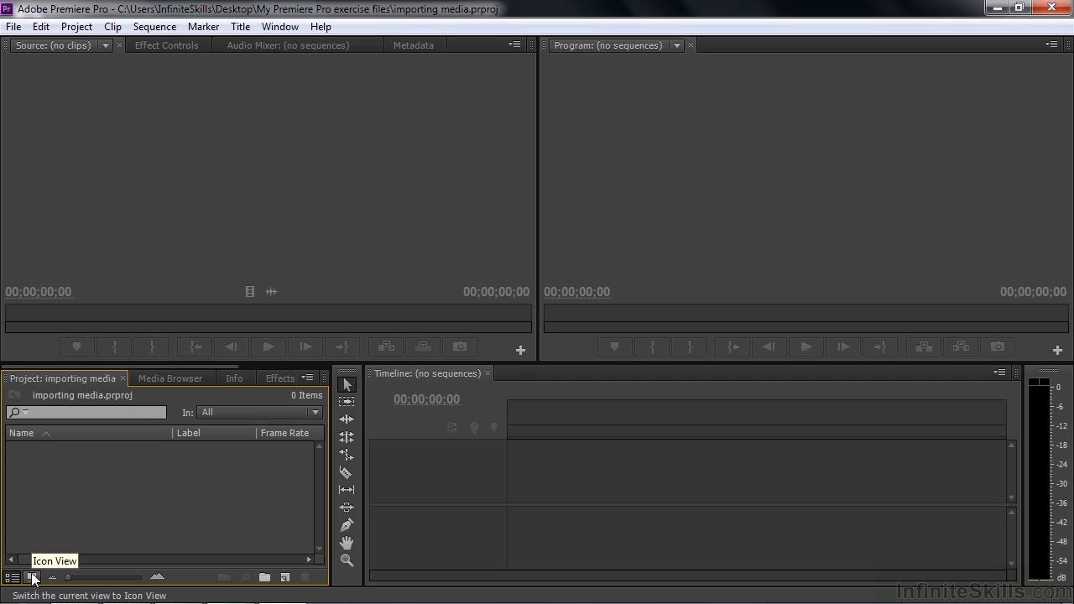
pyautogui.click(186, 378)
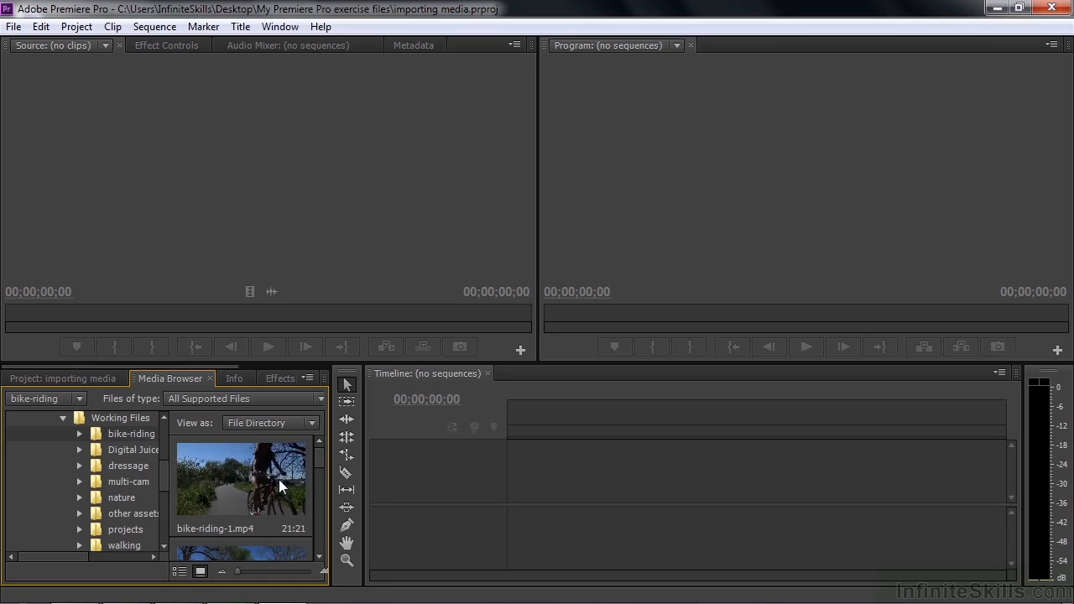
pyautogui.click(233, 473)
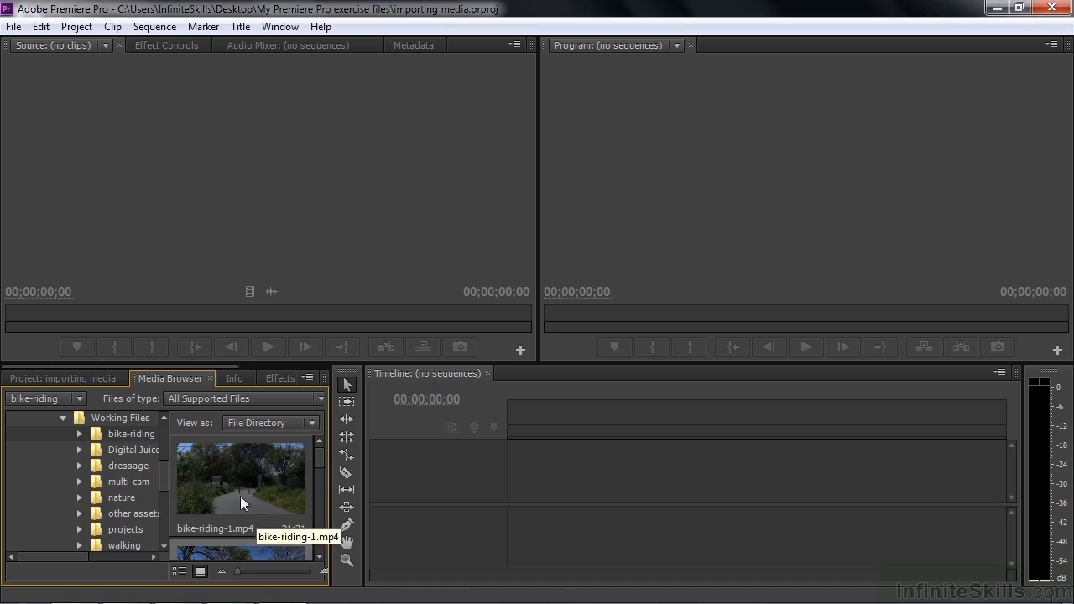
# Import bike-riding-2.mp4 from the Media Browser and check it among the project's items
pyautogui.moveTo(319, 462); pyautogui.dragTo(317, 477)
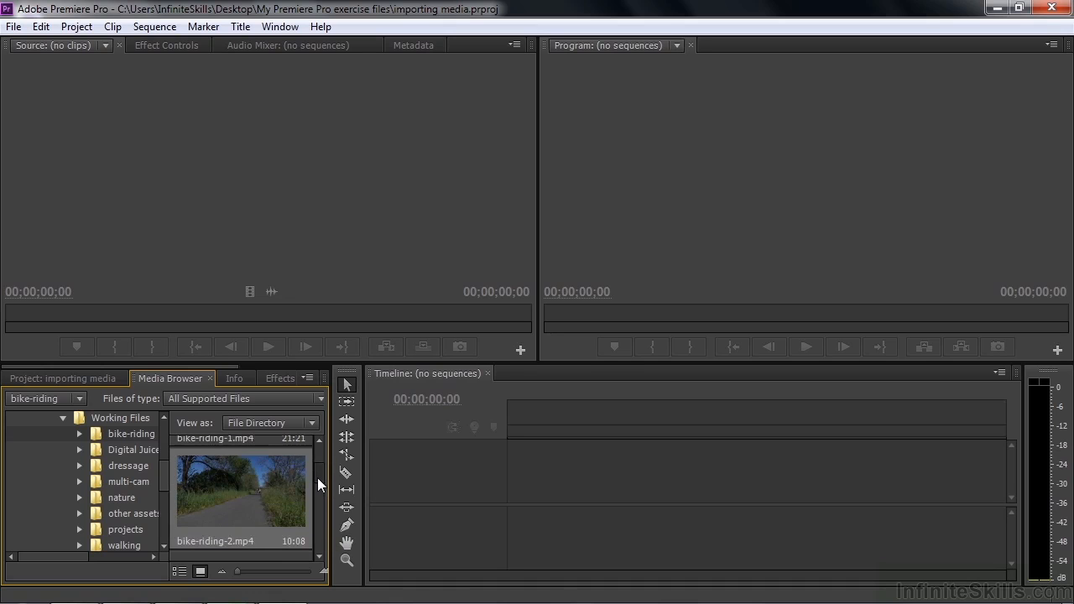
pyautogui.rightClick(245, 488)
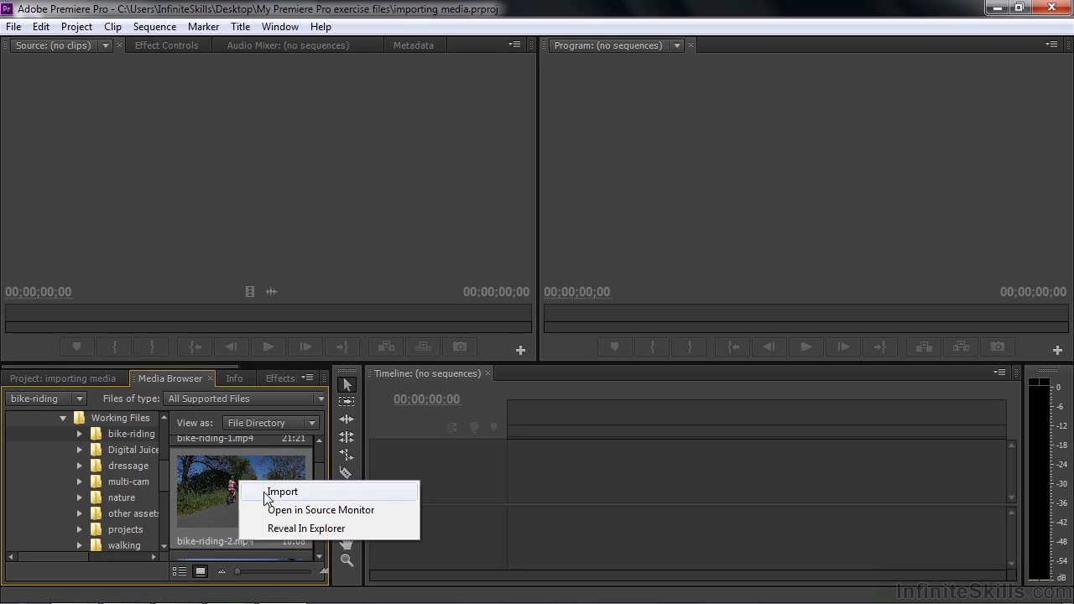
pyautogui.click(279, 492)
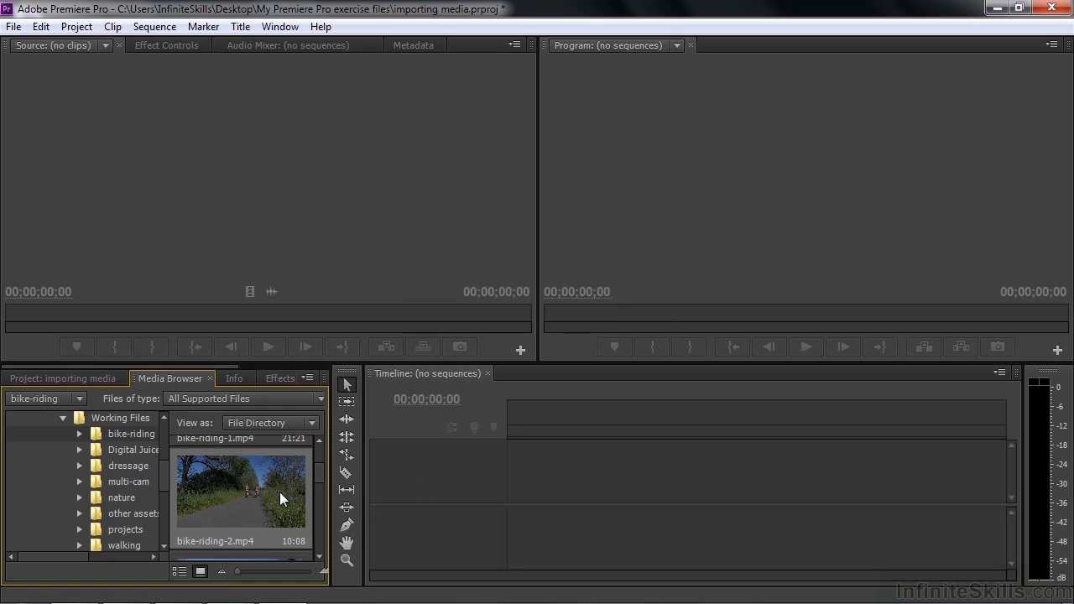
pyautogui.click(93, 377)
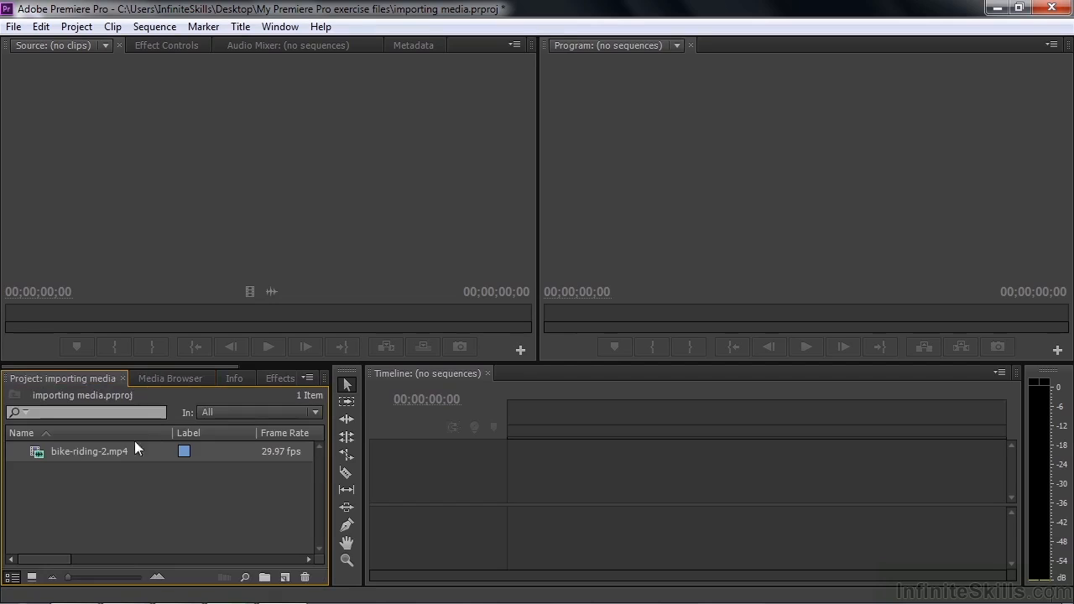
pyautogui.moveTo(69, 451)
# Enlarge the Media Browser in height and width and increase its thumbnail size to view bike-riding-3.mp4
pyautogui.click(175, 382)
pyautogui.moveTo(319, 473); pyautogui.dragTo(321, 490)
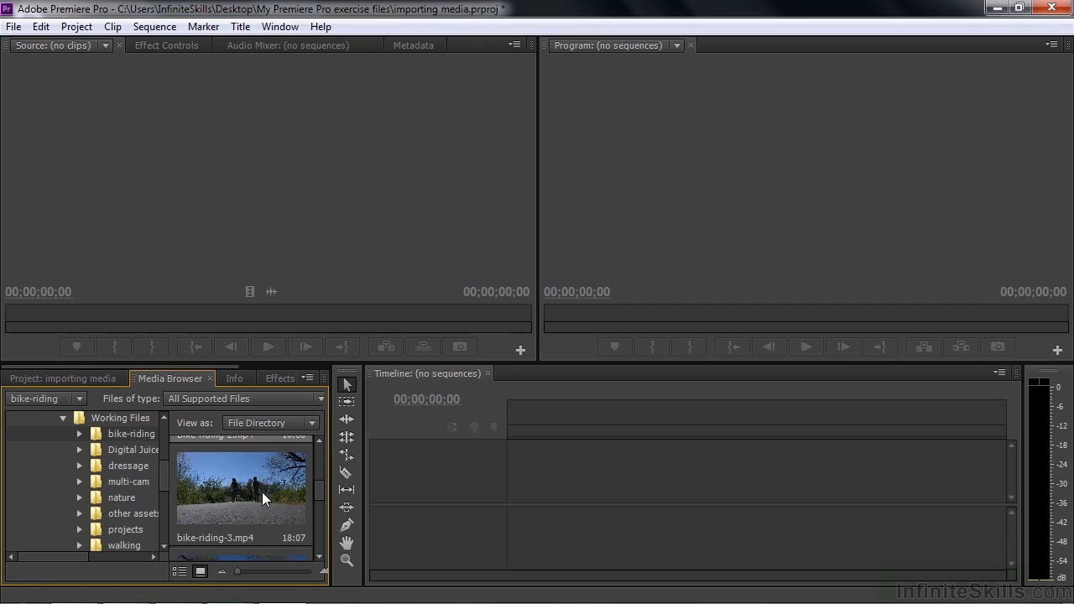
pyautogui.moveTo(237, 571); pyautogui.dragTo(280, 575)
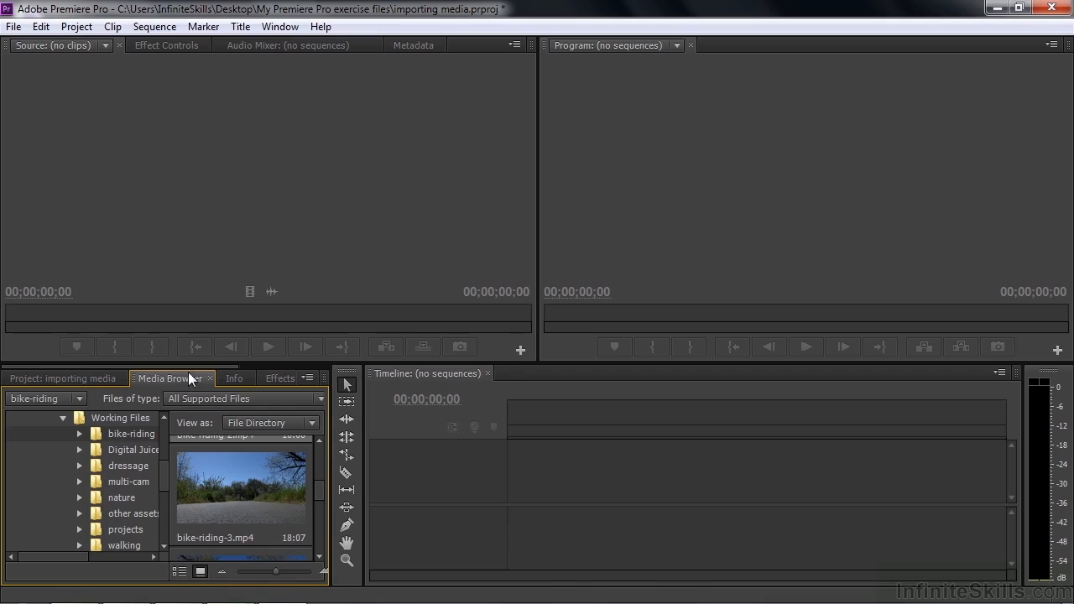
pyautogui.moveTo(190, 361); pyautogui.dragTo(191, 204)
pyautogui.moveTo(329, 361); pyautogui.dragTo(554, 436)
pyautogui.moveTo(276, 572); pyautogui.dragTo(289, 572)
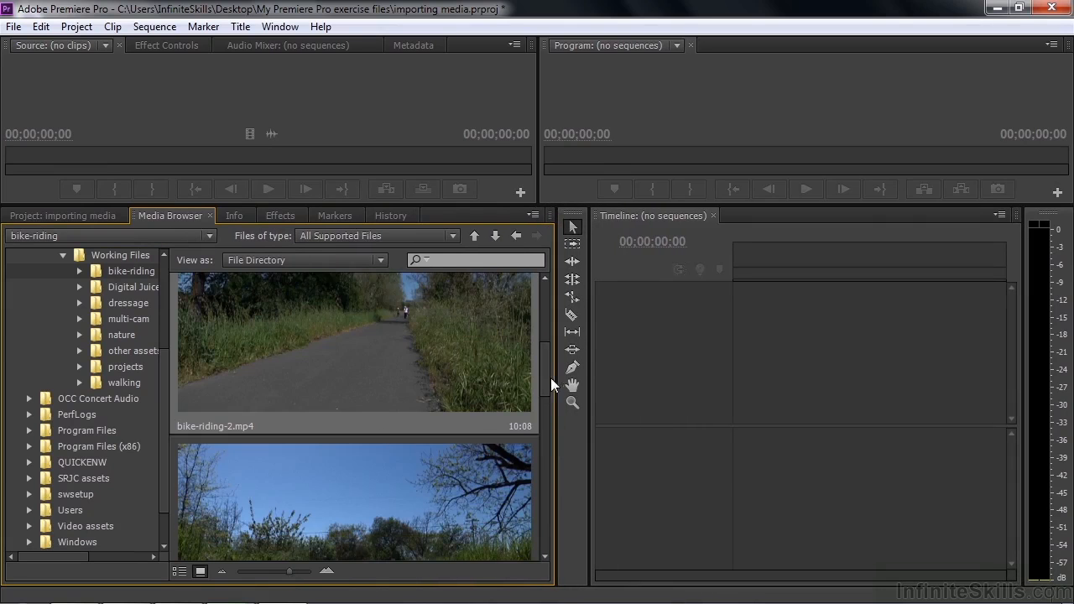
pyautogui.moveTo(547, 381); pyautogui.dragTo(521, 407)
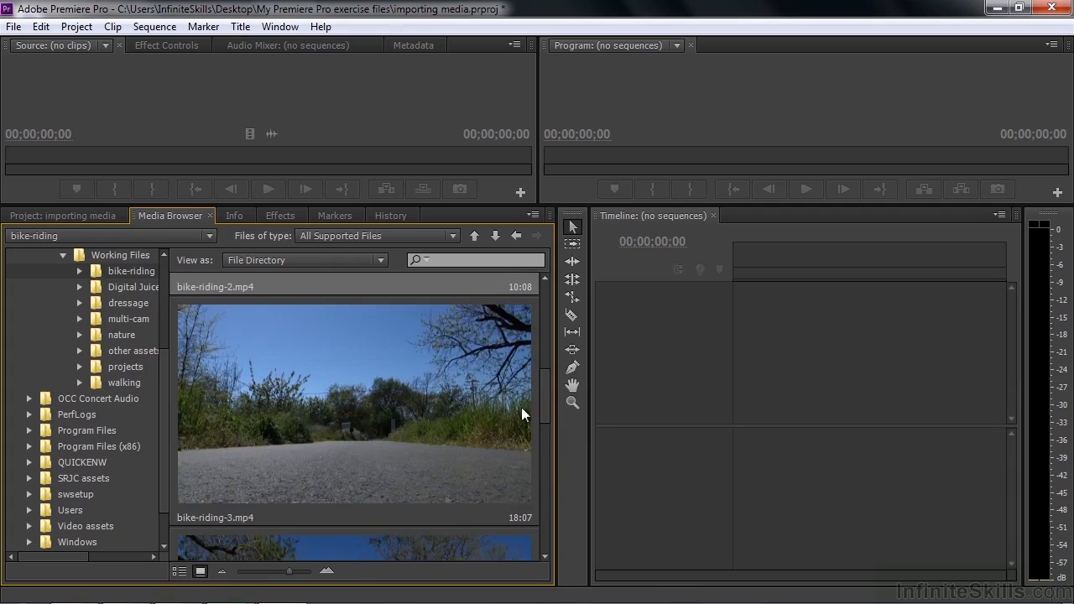
# Open bike-riding-3.mp4 in the Source Monitor without importing it, and enlarge the monitor area
pyautogui.rightClick(333, 416)
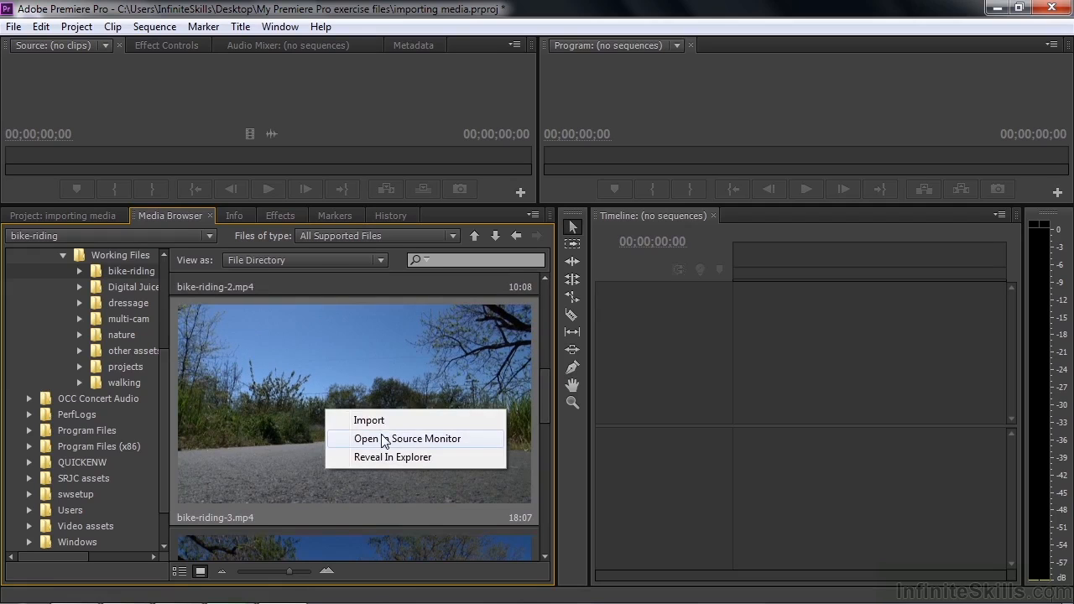
pyautogui.click(287, 428)
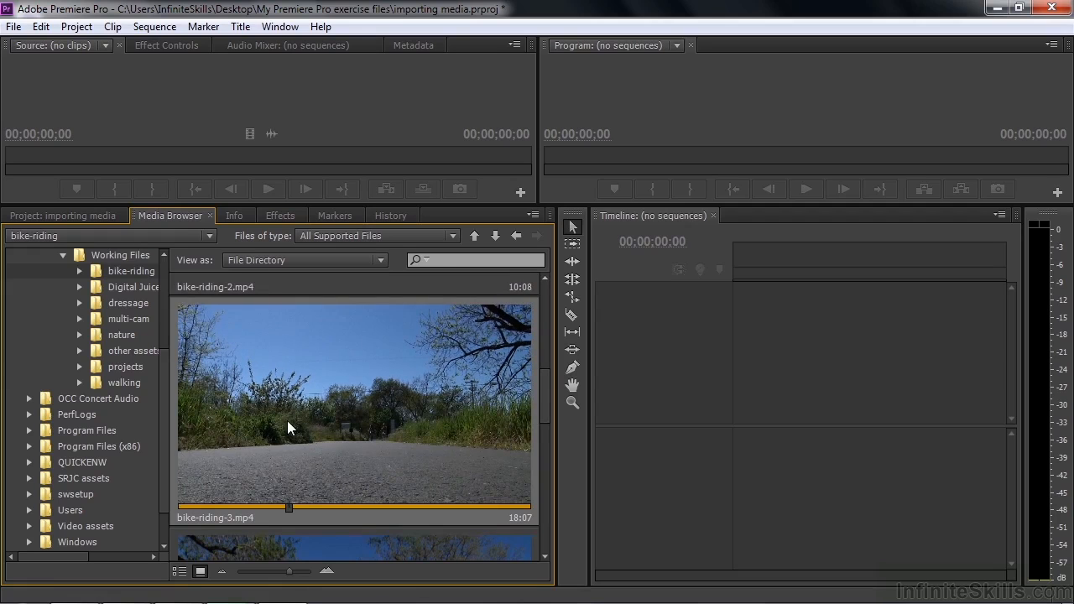
pyautogui.doubleClick(287, 421)
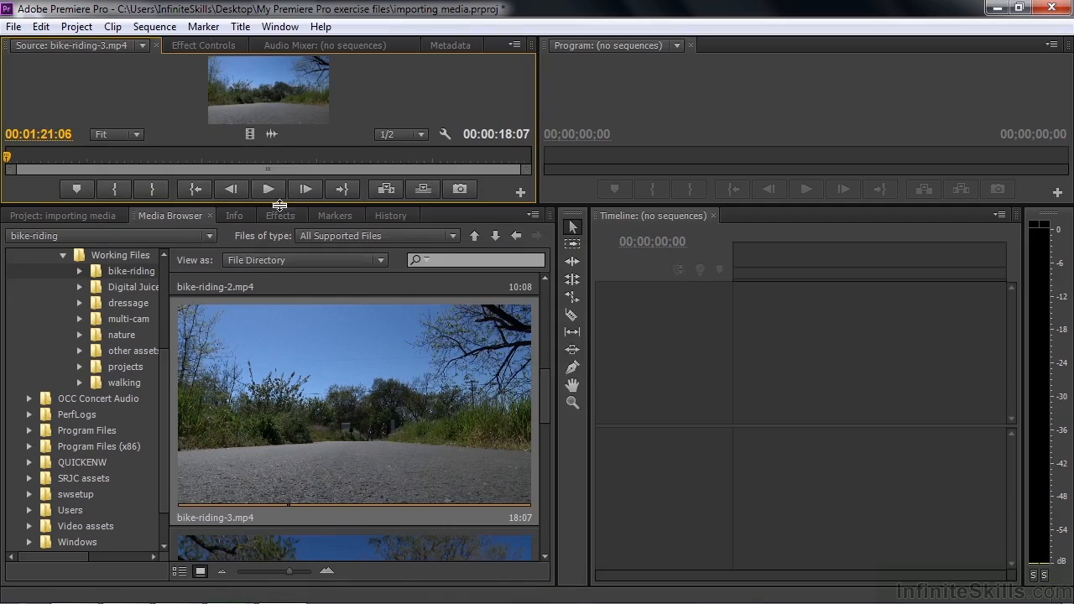
pyautogui.moveTo(279, 208); pyautogui.dragTo(244, 433)
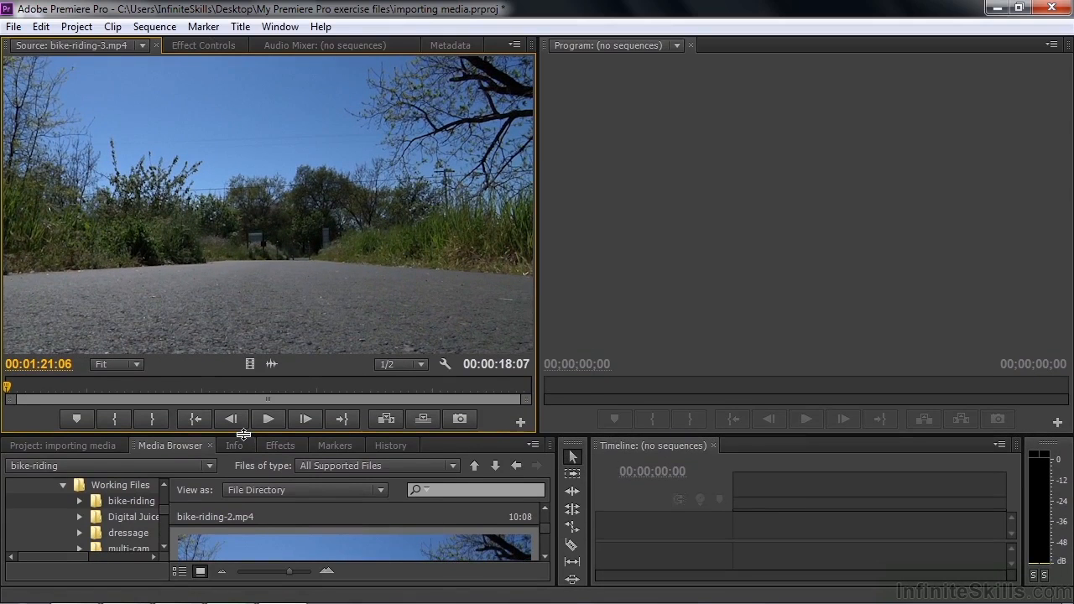
# Mark an In point at 00:01:26:23 and an Out point at 00:01:37:06 on bike-riding-3.mp4 in the Source Monitor
pyautogui.click(84, 449)
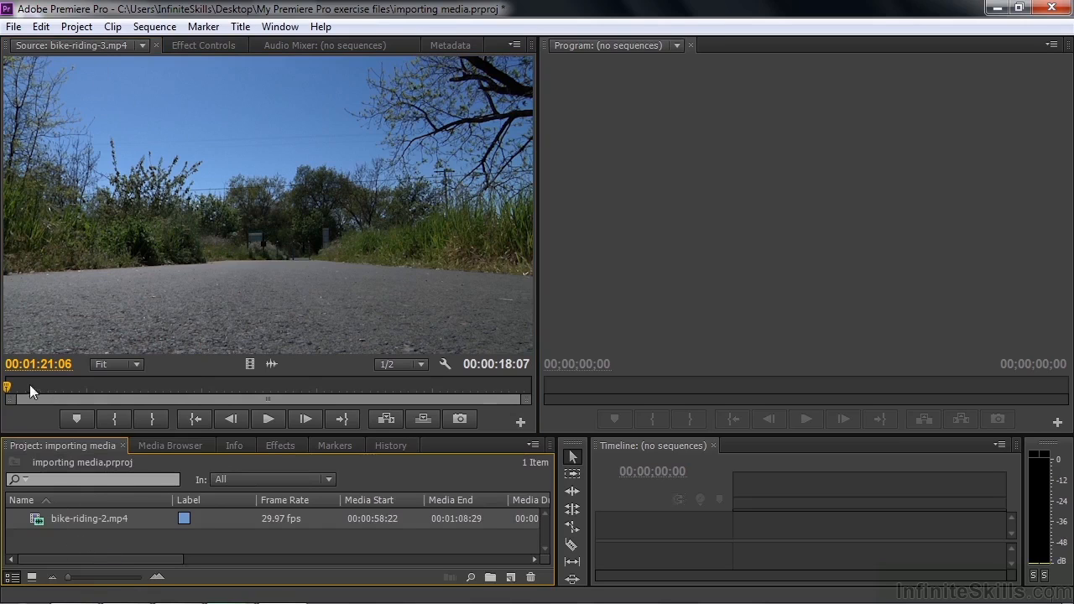
pyautogui.click(9, 387)
pyautogui.moveTo(9, 391); pyautogui.dragTo(167, 393)
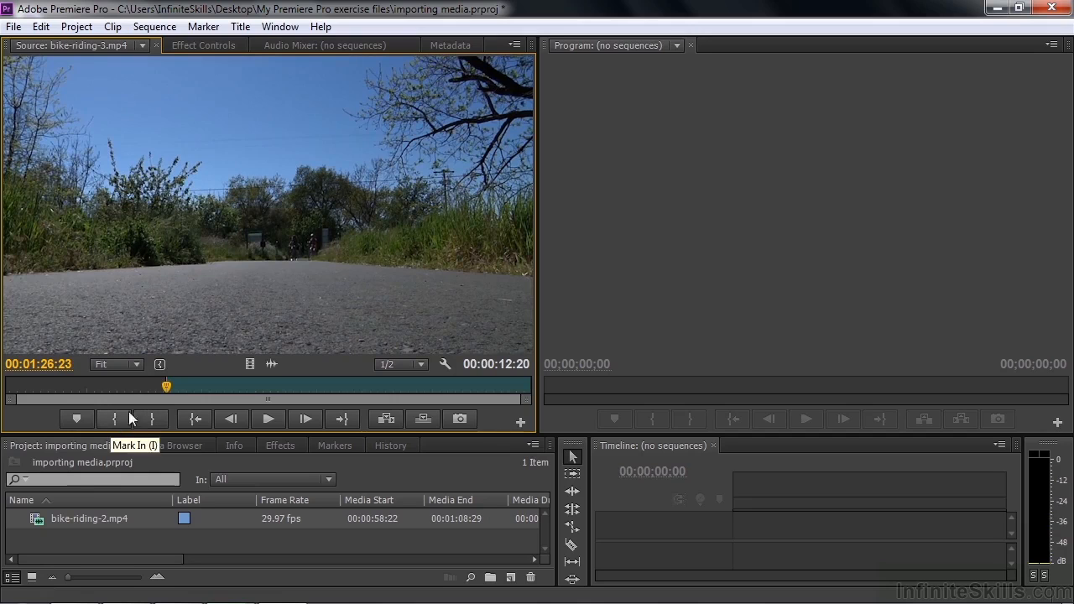
pyautogui.moveTo(167, 385); pyautogui.dragTo(468, 419)
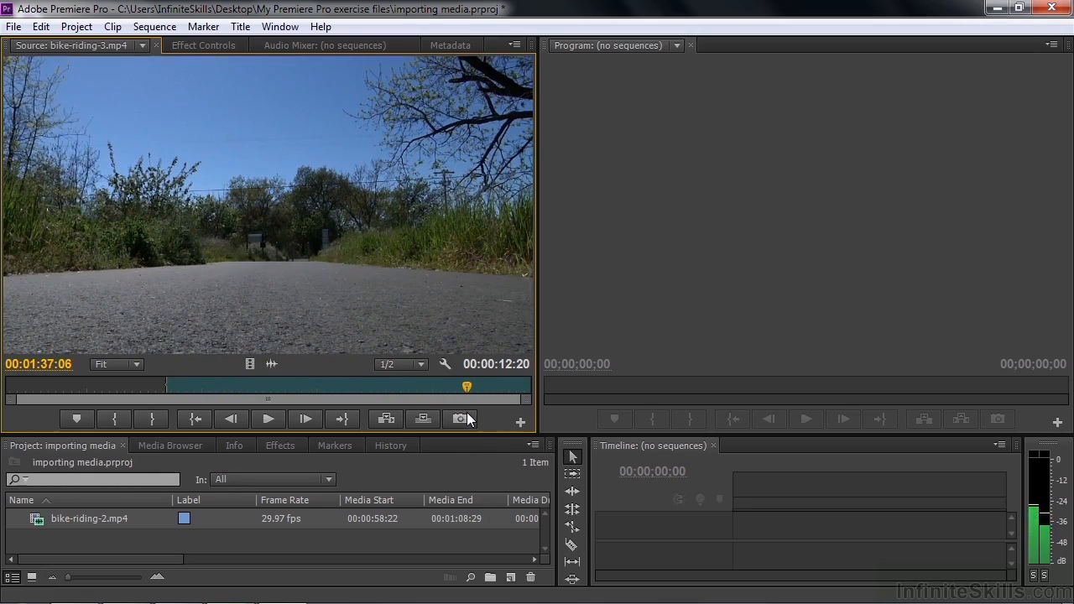
pyautogui.click(157, 418)
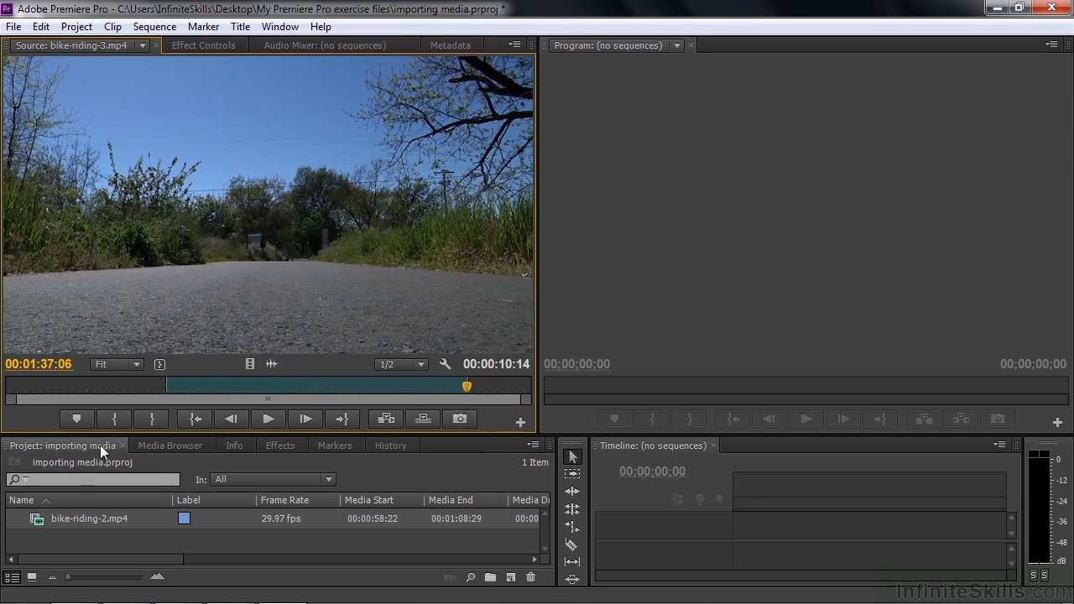
# Add the trimmed bike-riding-3.mp4 clip to the project and create a new sequence from it
pyautogui.moveTo(246, 270); pyautogui.dragTo(55, 549)
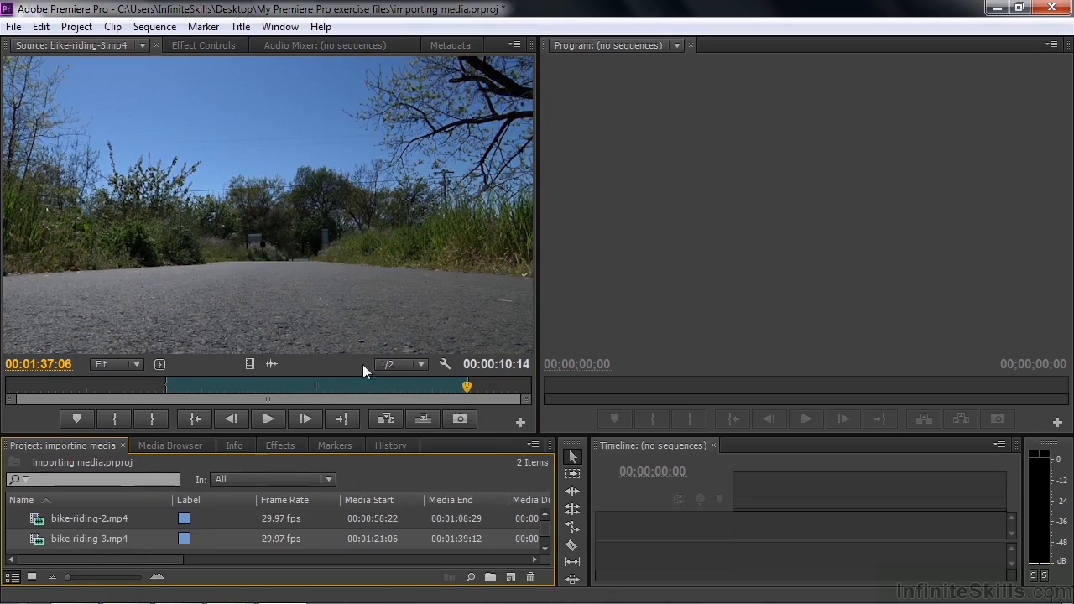
pyautogui.moveTo(34, 541)
pyautogui.moveTo(512, 578); pyautogui.dragTo(511, 577)
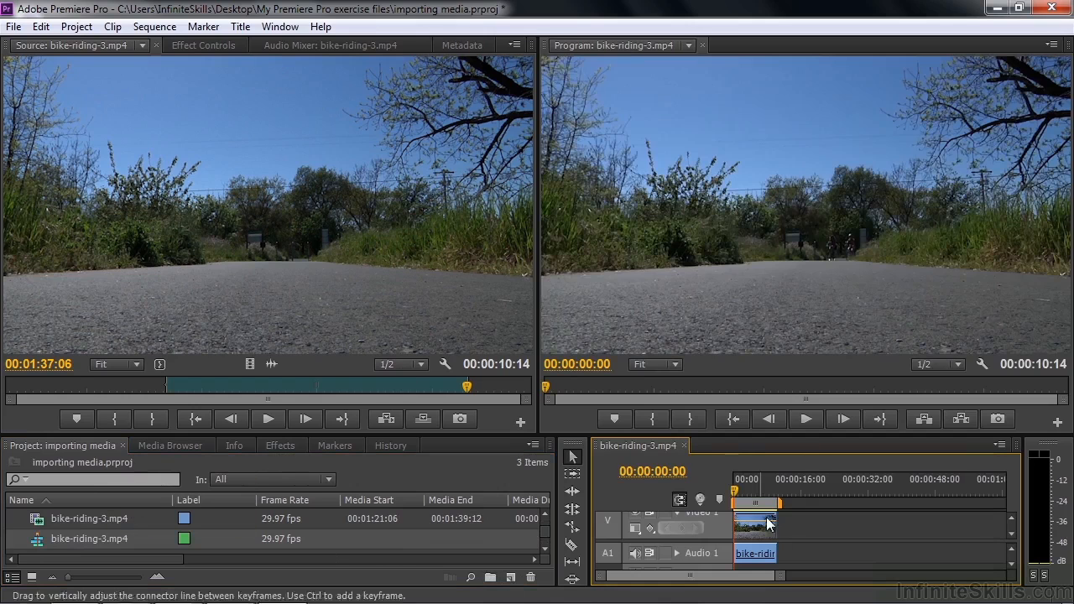
pyautogui.moveTo(737, 498)
pyautogui.mouseDown()
pyautogui.moveTo(777, 505)
pyautogui.moveTo(731, 503)
pyautogui.mouseUp()
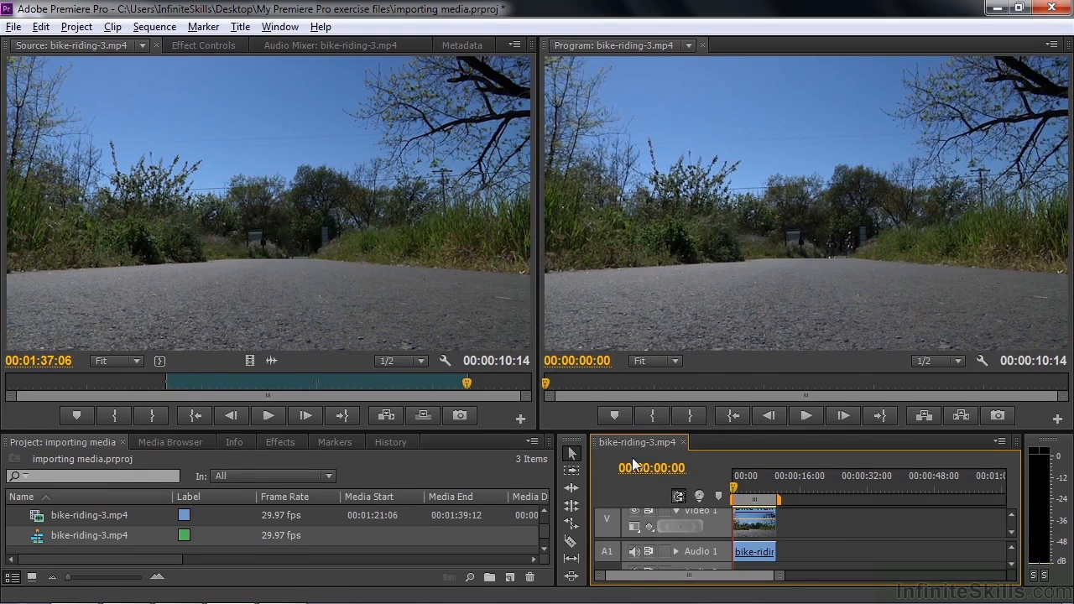
# Add bike-riding-6.mp4 from the Media Browser directly to Video 1 in the sequence, immediately after the bike-riding-3.mp4 clip, and check the project's item list
pyautogui.moveTo(515, 426); pyautogui.dragTo(514, 341)
pyautogui.click(180, 367)
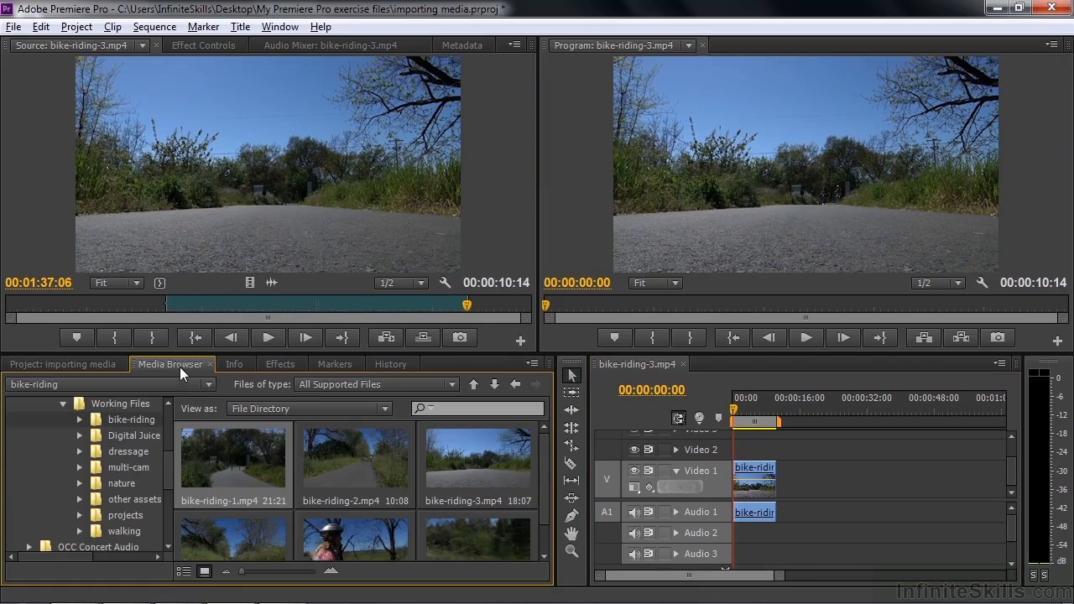
pyautogui.scroll(-1, 544, 470)
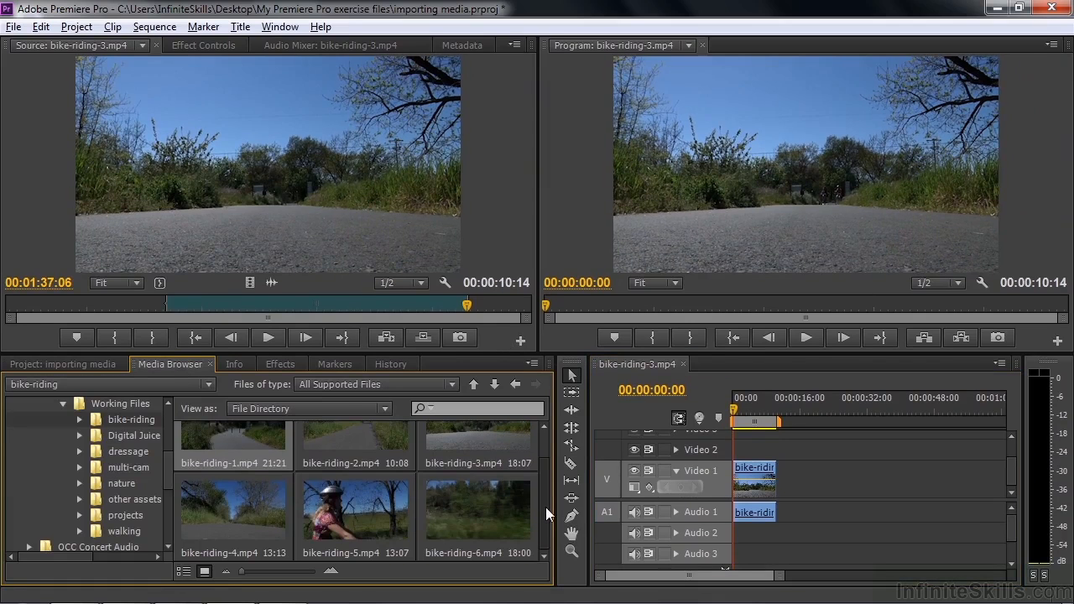
pyautogui.rightClick(475, 506)
pyautogui.click(457, 505)
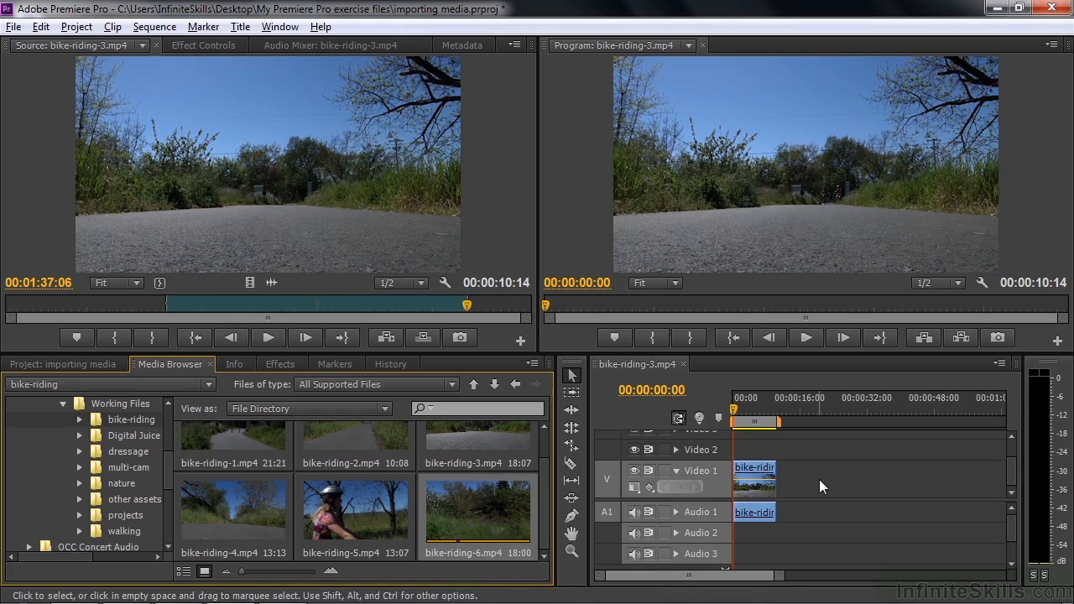
pyautogui.moveTo(474, 502); pyautogui.dragTo(787, 486)
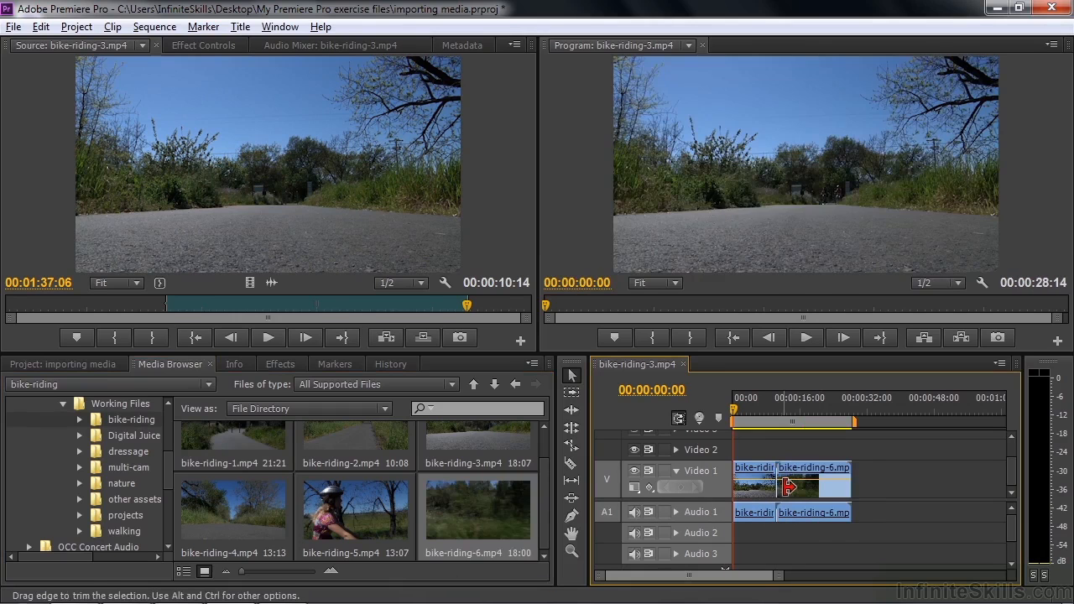
pyautogui.click(58, 364)
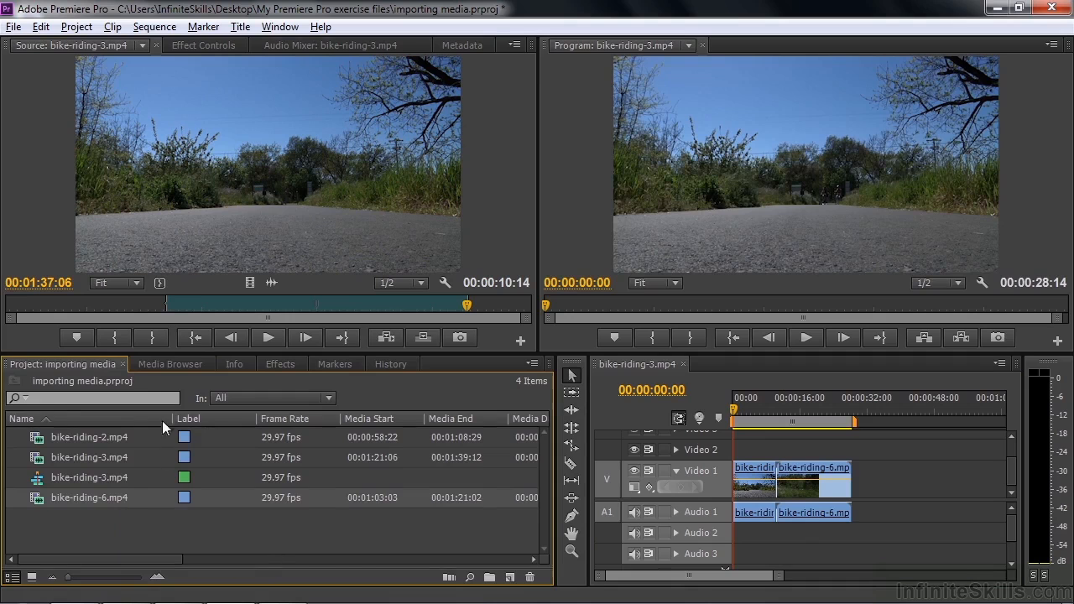
# Open bike-riding-5.mp4 from the Media Browser in the Source Monitor and import it from there into the project
pyautogui.click(170, 366)
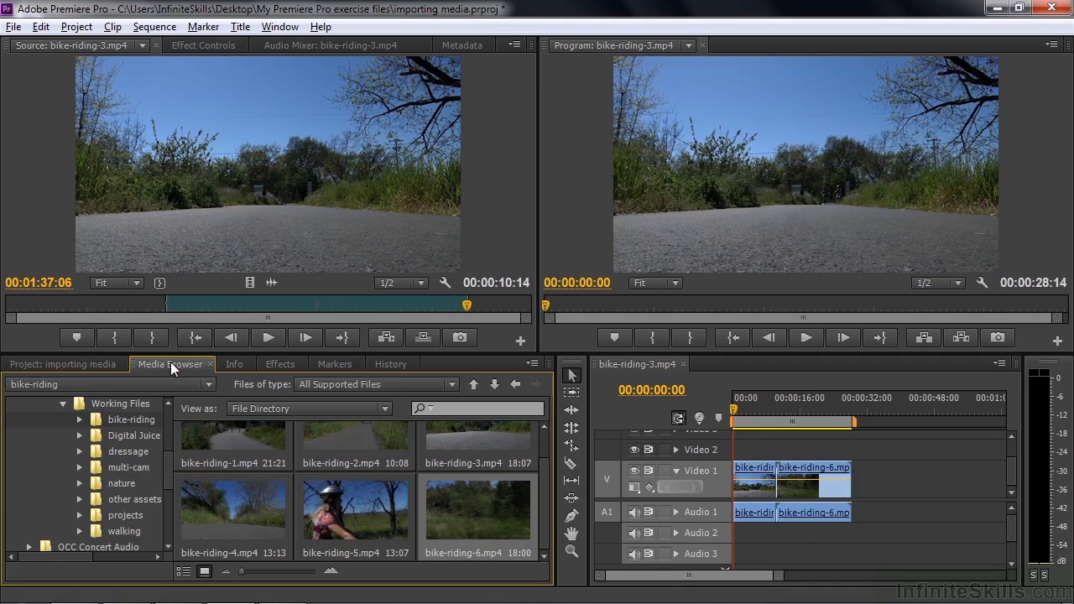
pyautogui.doubleClick(347, 511)
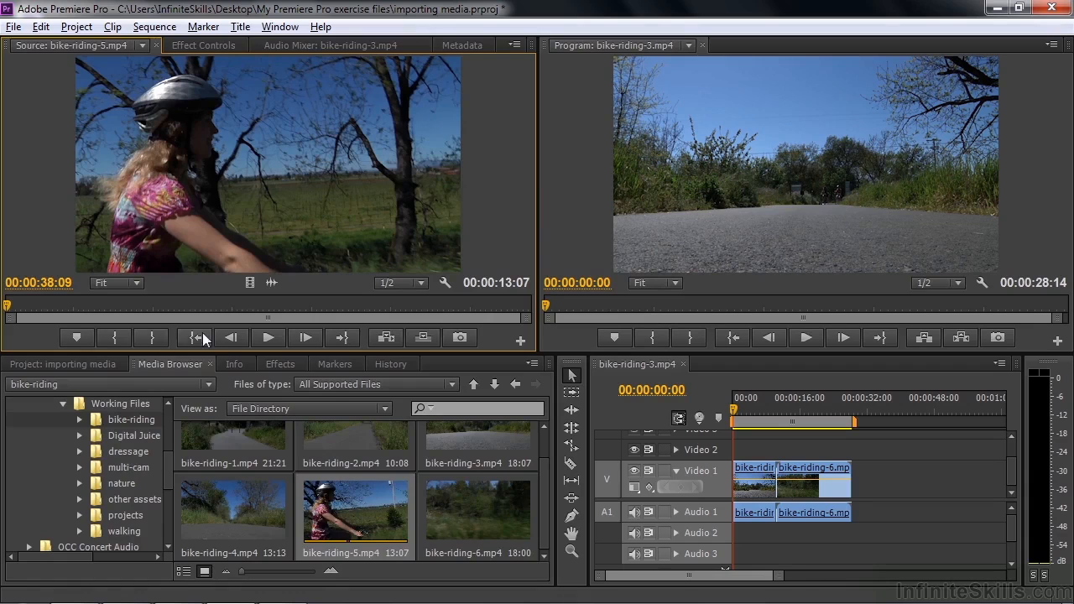
pyautogui.click(47, 367)
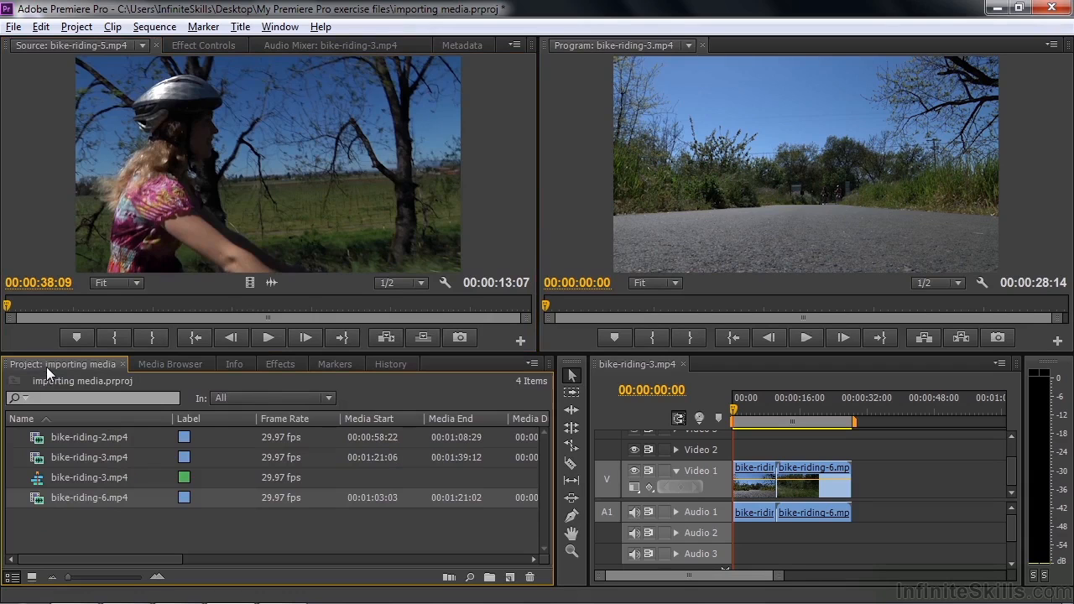
pyautogui.moveTo(85, 529); pyautogui.dragTo(89, 531)
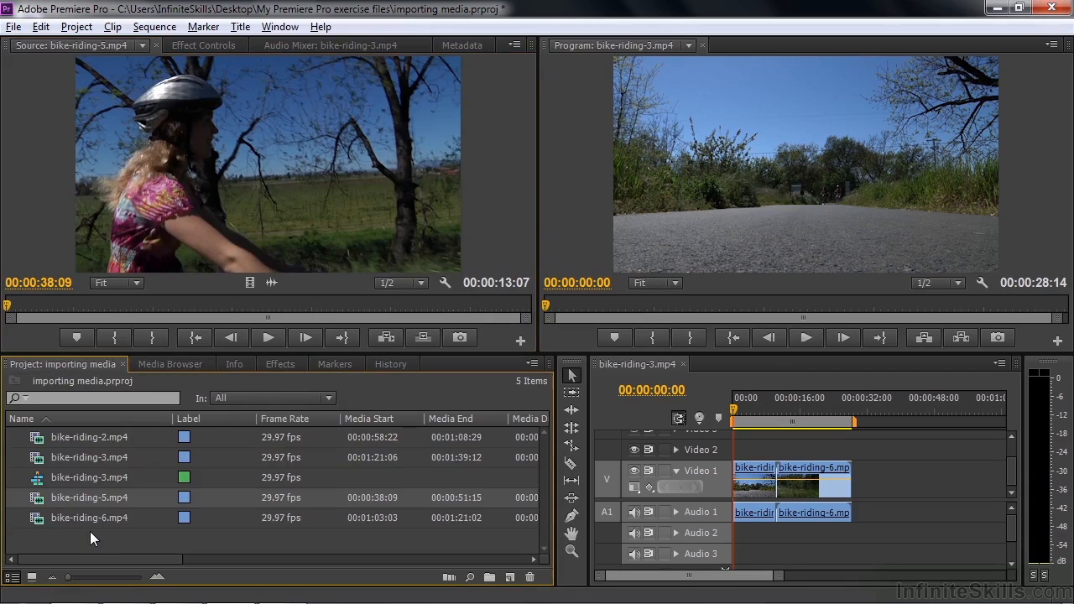